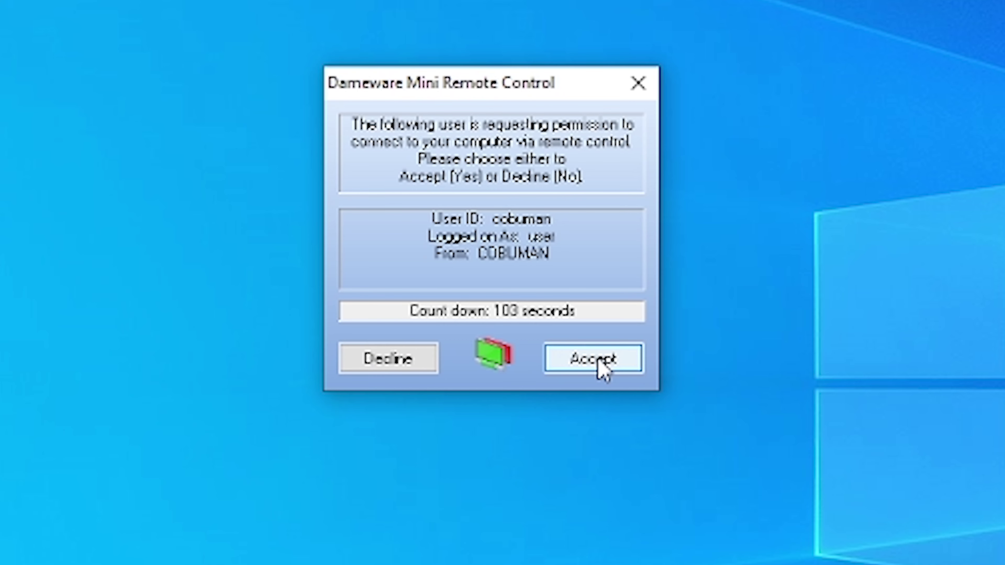
Step: Accept the consent request, reply 'sure' in Mini Chat, and turn off Use Current Logon Credentials
left_click(601, 368)
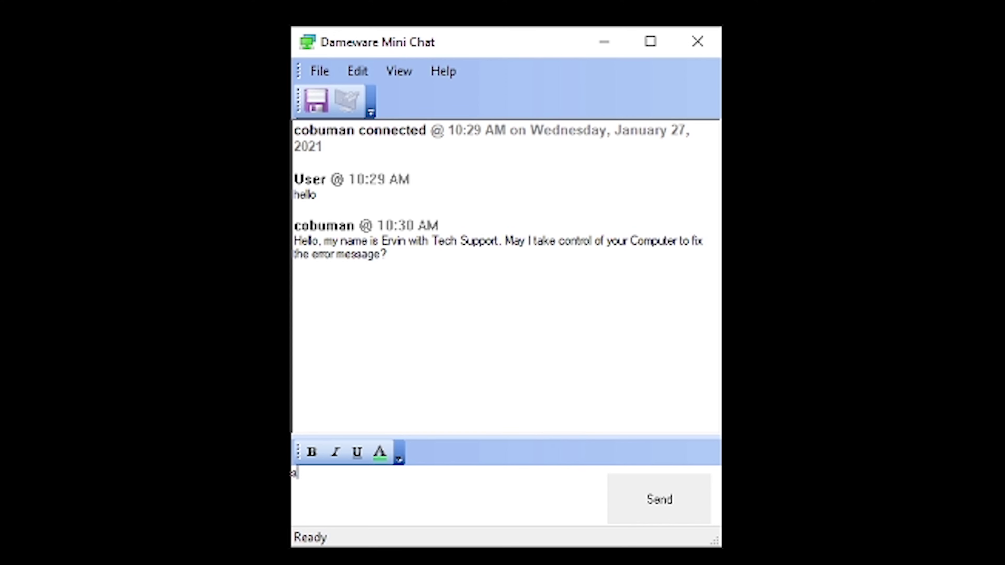
type("sure")
key("Return")
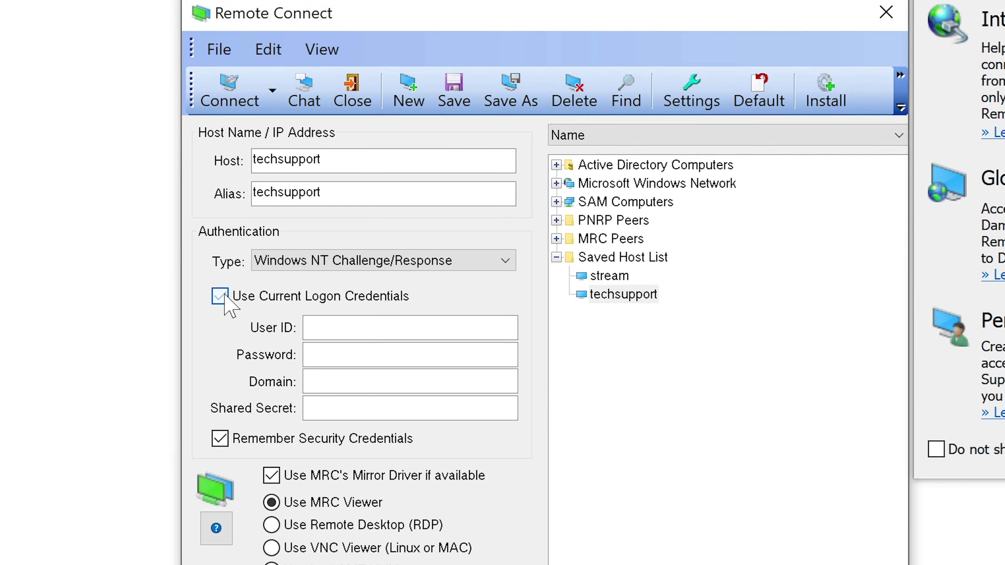
left_click(222, 297)
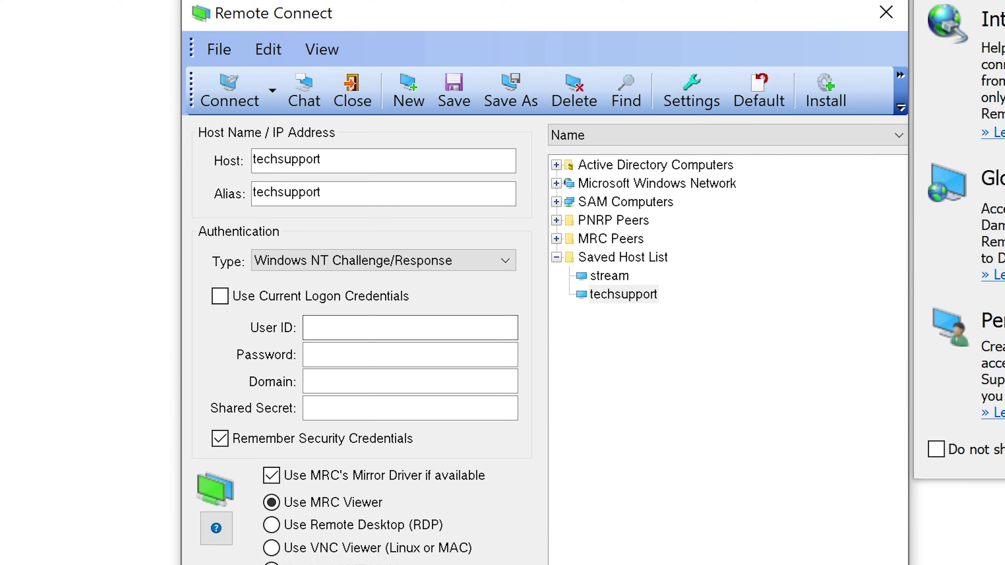
Step: Enter the user name and account password for techsupport, then nudge the window down-right
left_click(305, 327)
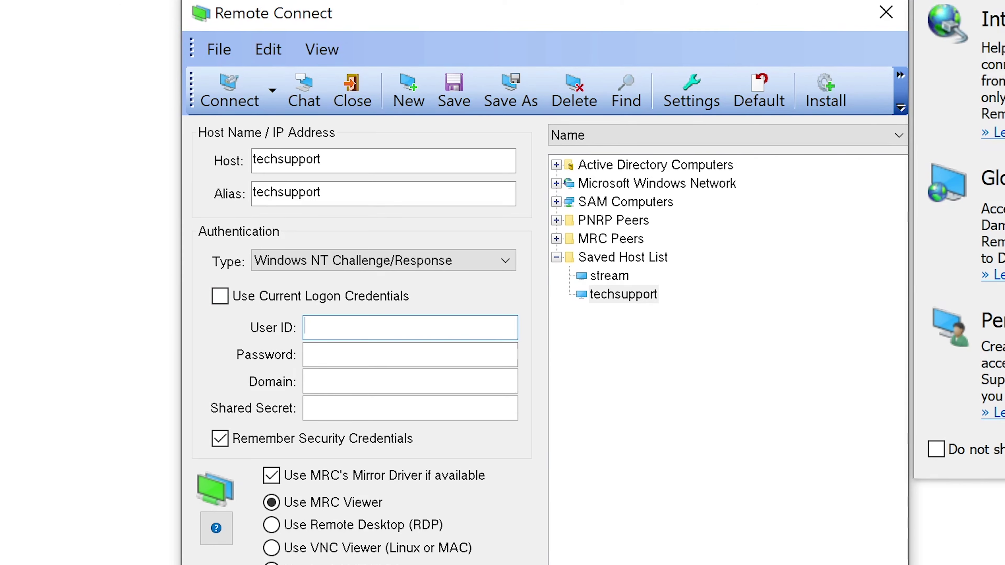
type("cobuman")
key("Tab")
type("•••••••••")
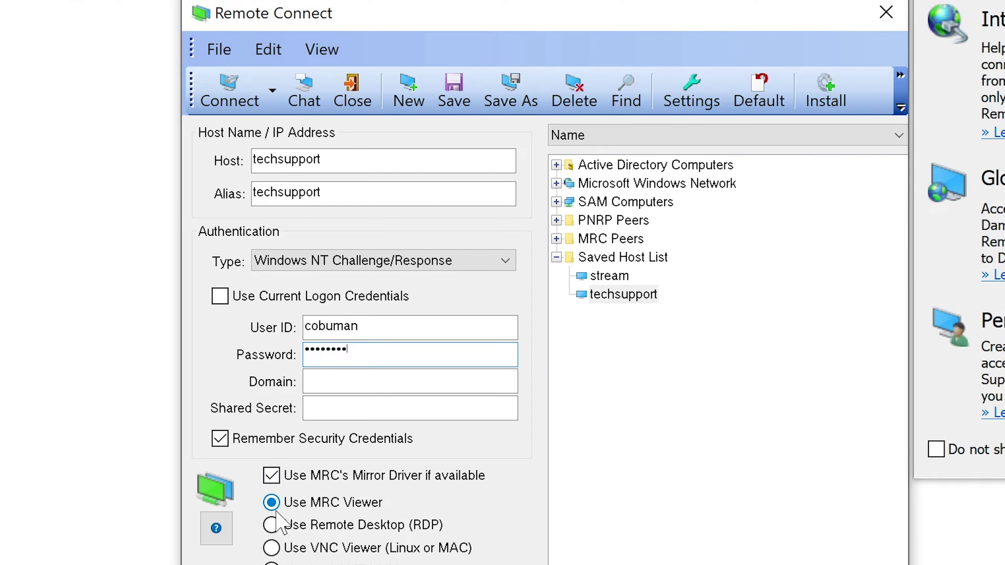
mouse_move(272, 518)
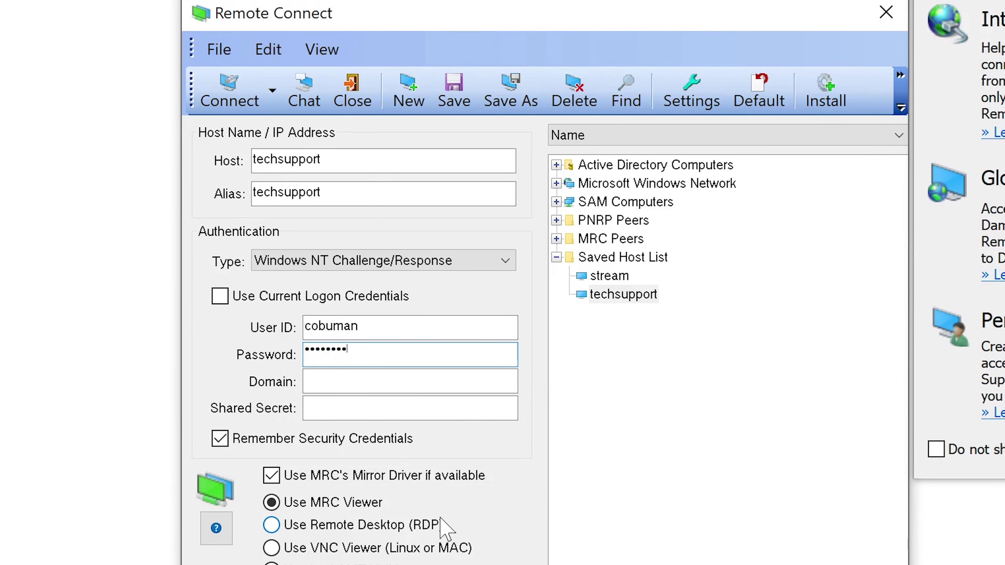
mouse_move(416, 525)
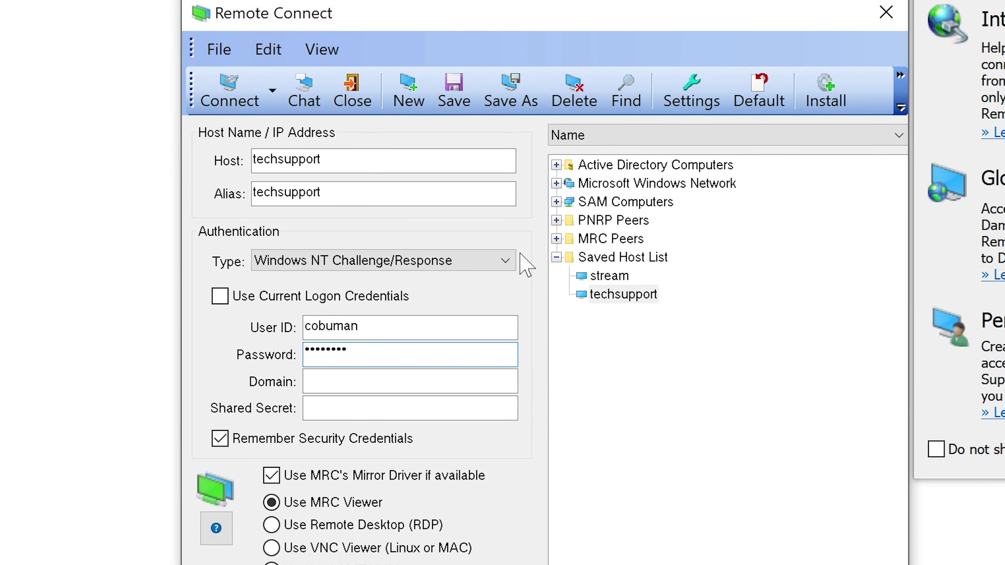
mouse_move(565, 14)
left_mouse_down()
mouse_move(568, 27)
mouse_move(579, 16)
left_mouse_up()
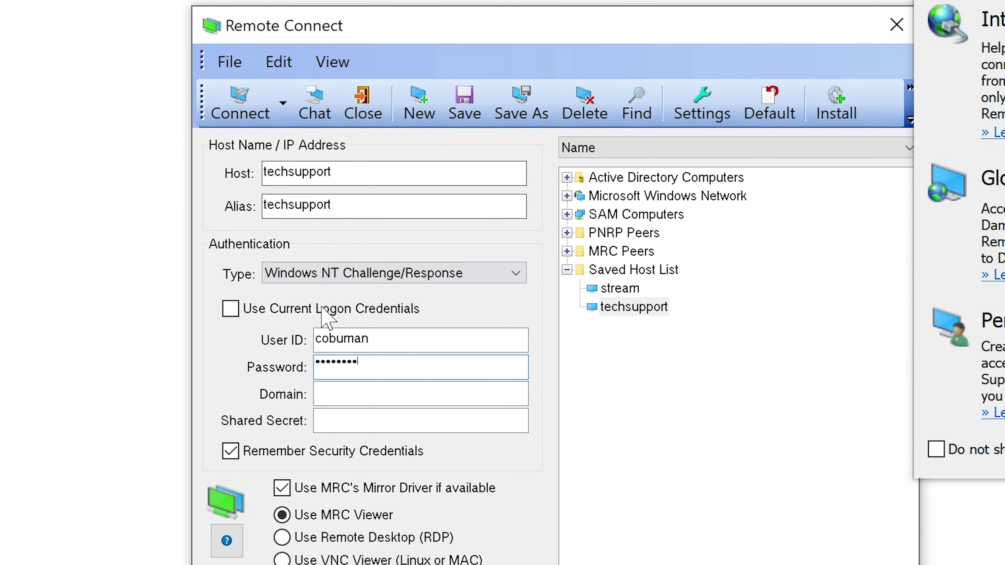
Step: Connect to host techsupport and switch the remote view from full screen to a normal window
double_click(297, 173)
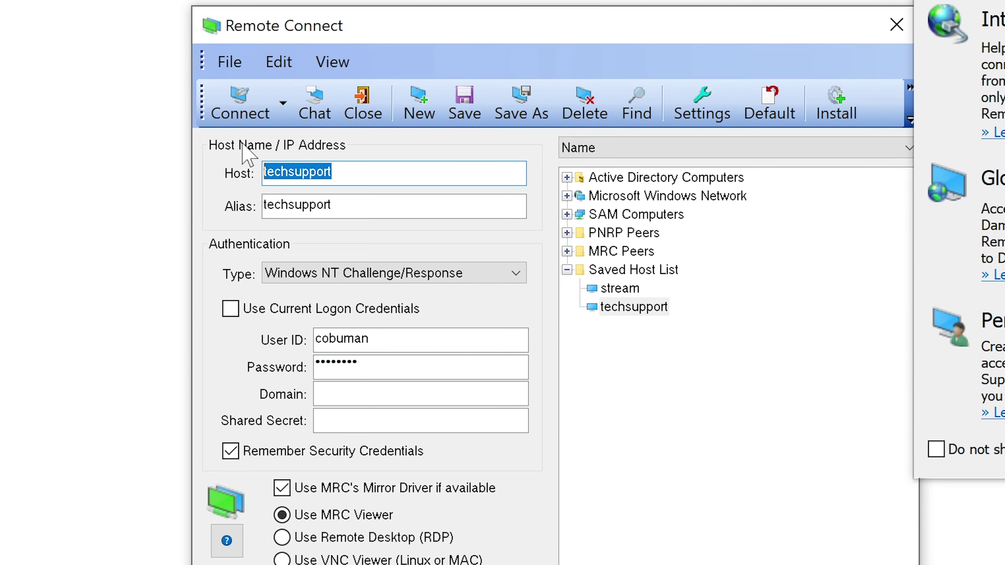
left_click(239, 104)
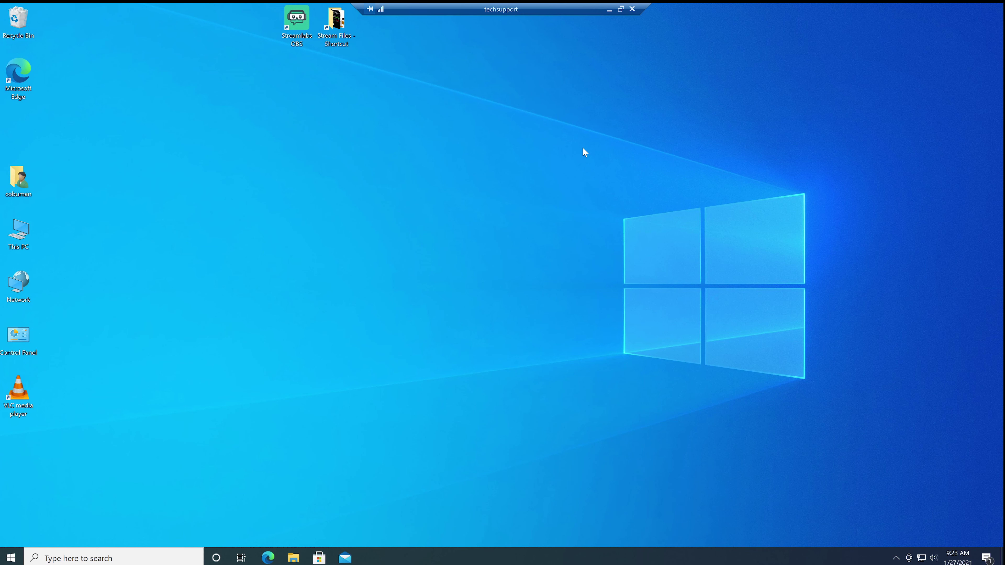
left_click(611, 12)
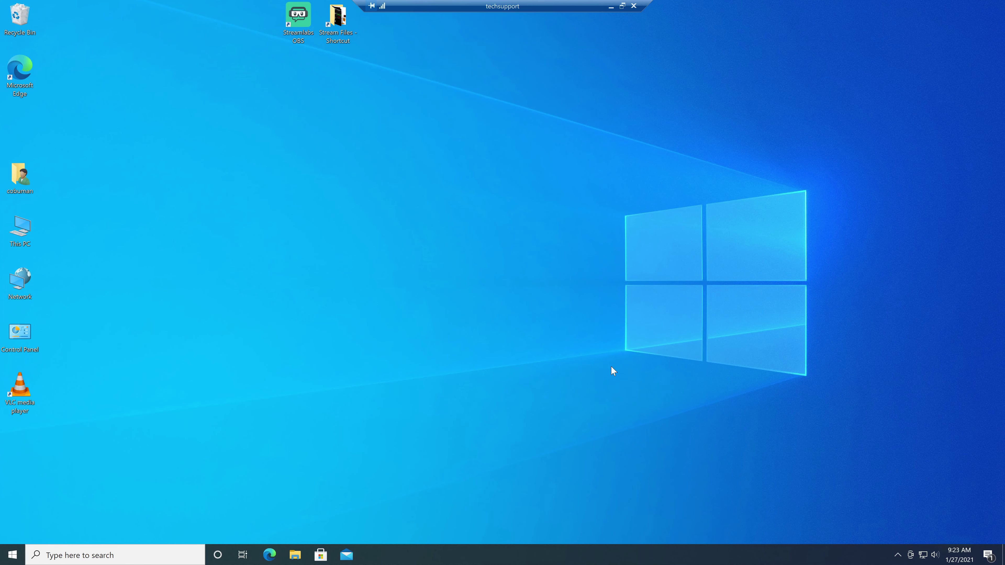
left_click(611, 7)
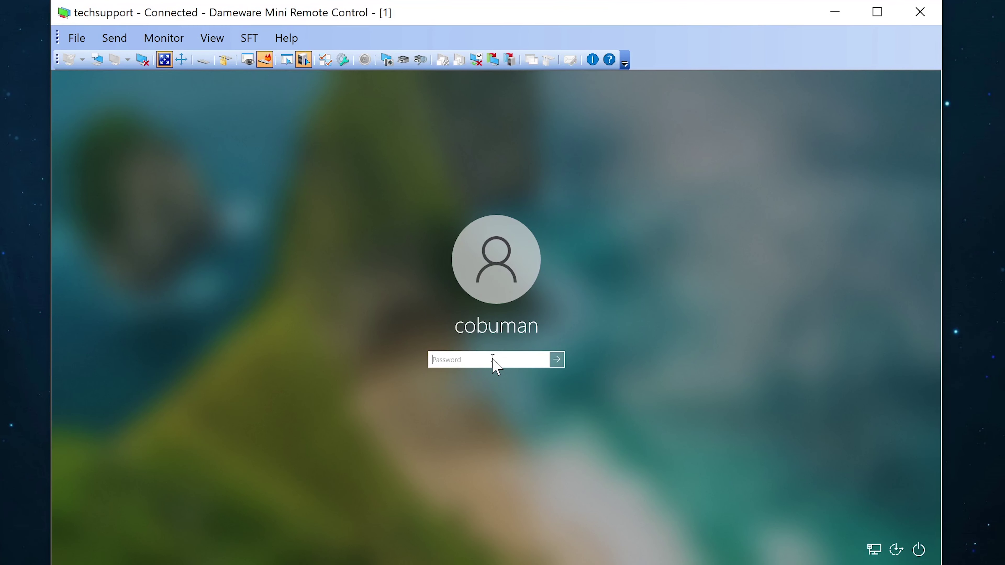
Step: Submit the account password on the remote lock screen, dismiss the error, and disconnect the session
type("••••••••")
key("Return")
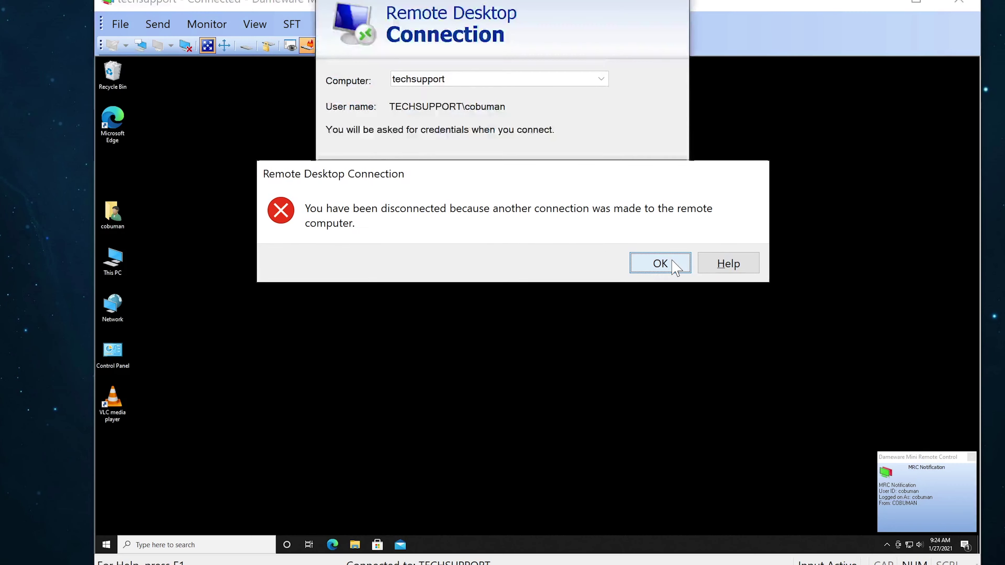
left_click(672, 262)
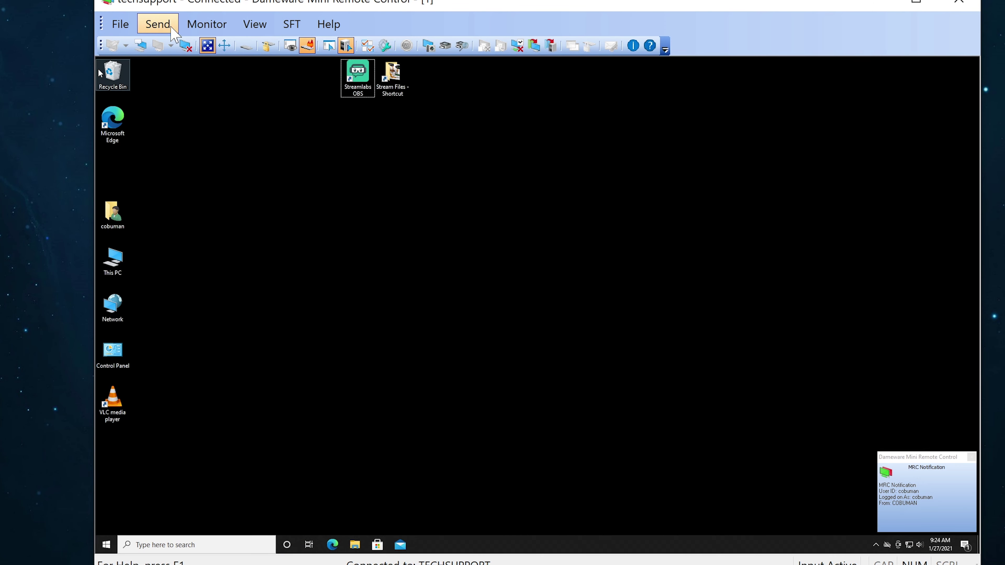
left_click(186, 46)
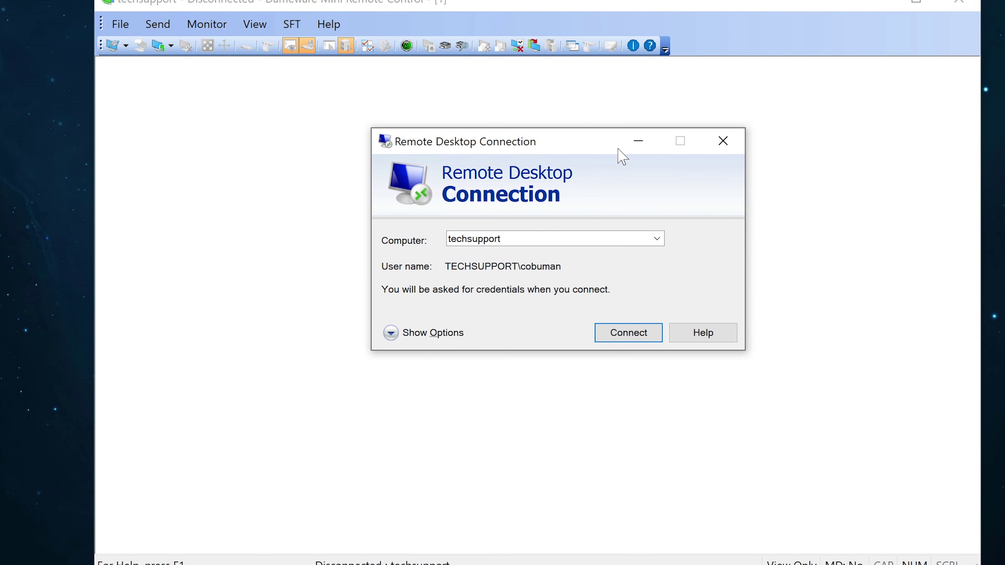
Step: Minimize the Remote Desktop Connection dialog and connect to techsupport again from Remote Connect
left_click(638, 141)
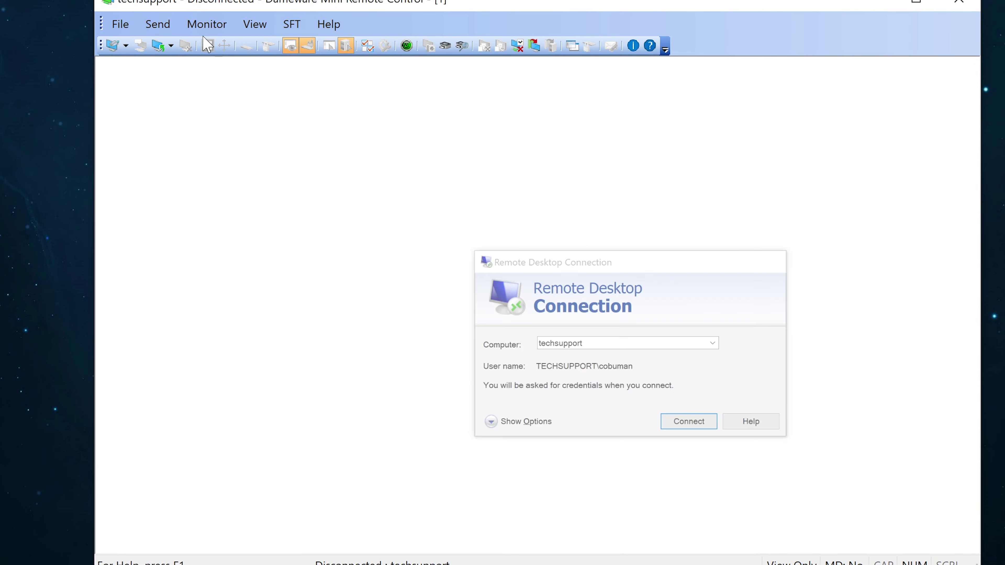
left_click(114, 46)
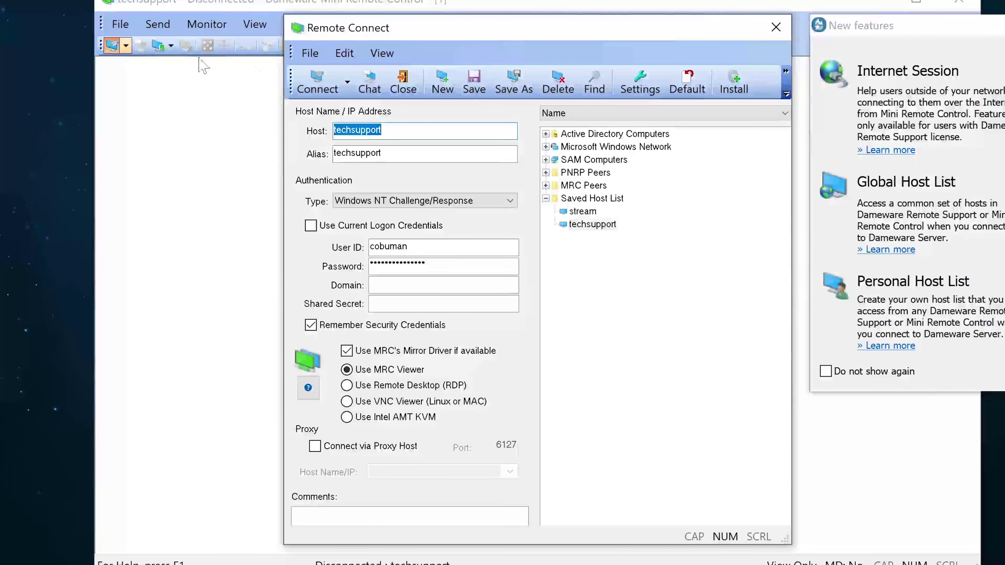
left_click(317, 88)
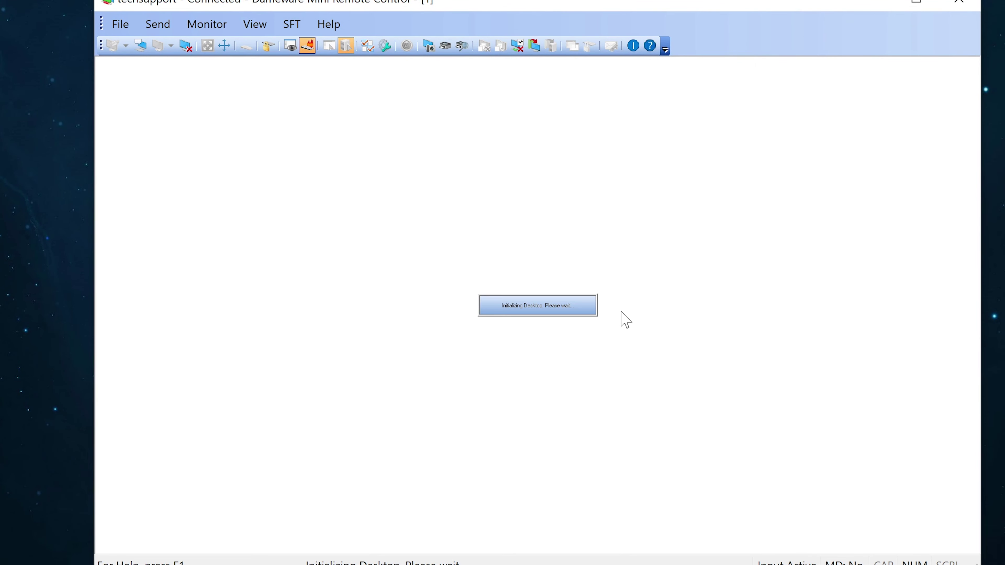
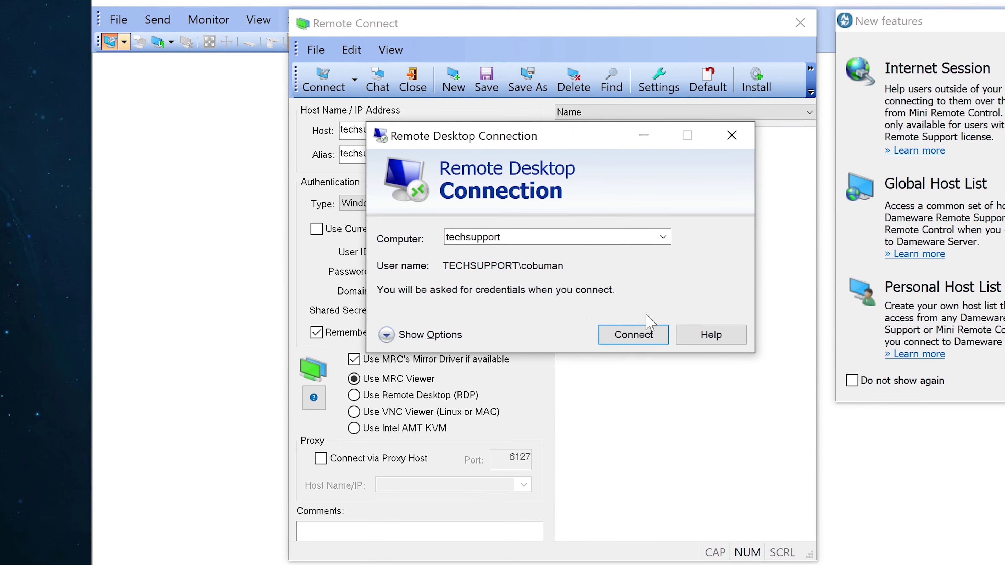
Step: Connect to the techsupport PC and sign in with the account password
left_click(633, 335)
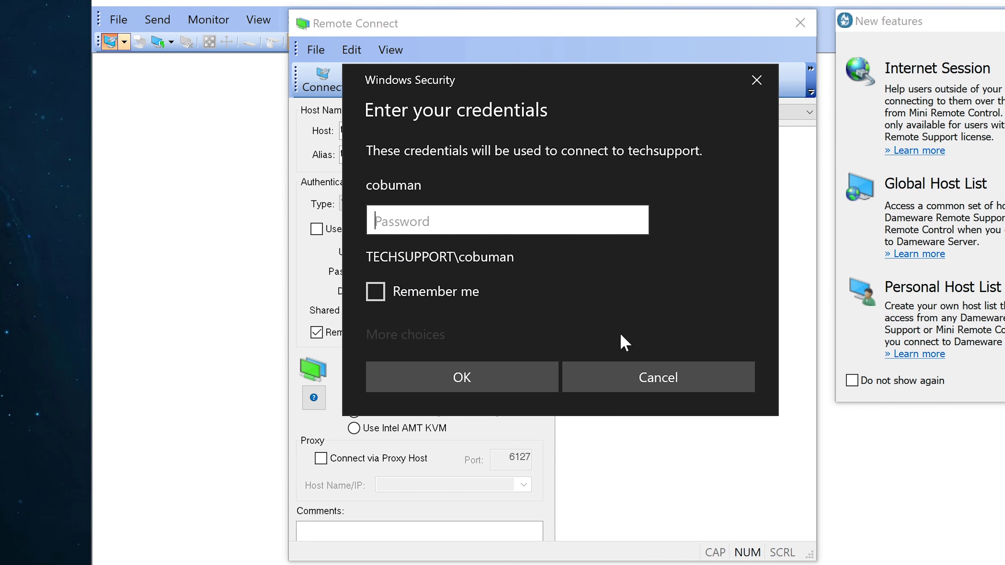
type("********")
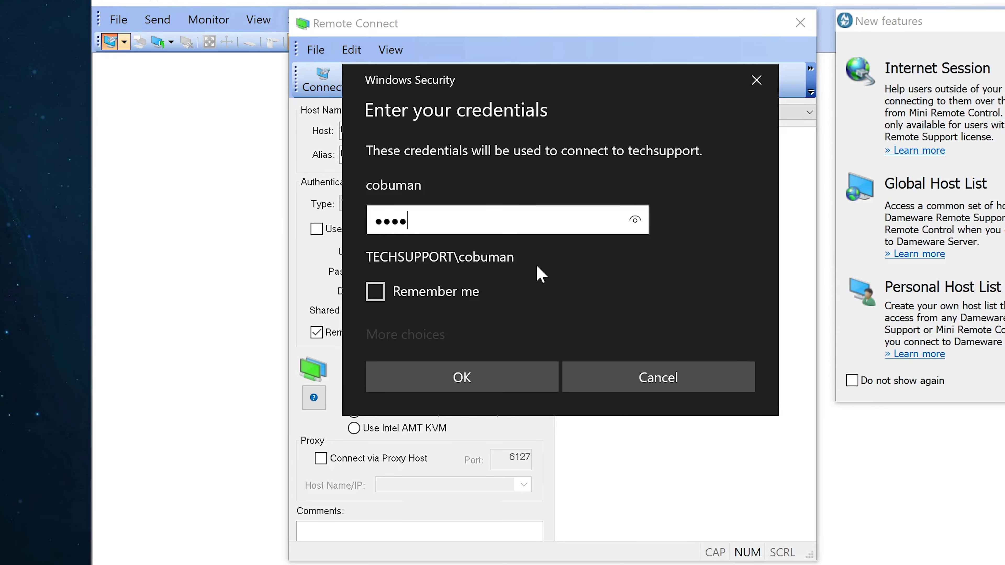
key("Return")
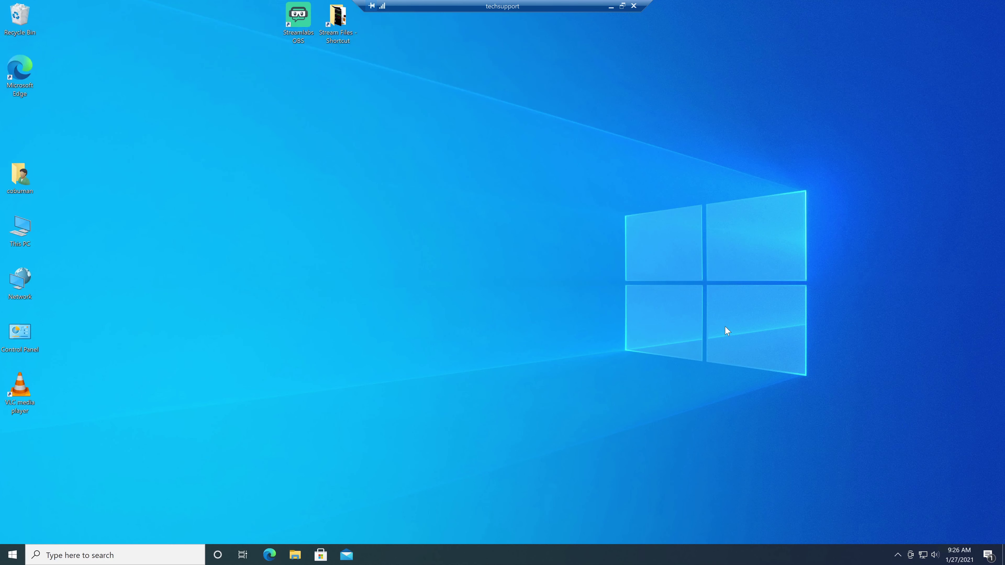
Step: Open the settings of the red Dameware server icon in the remote desktop's hidden tray icons
left_click(895, 552)
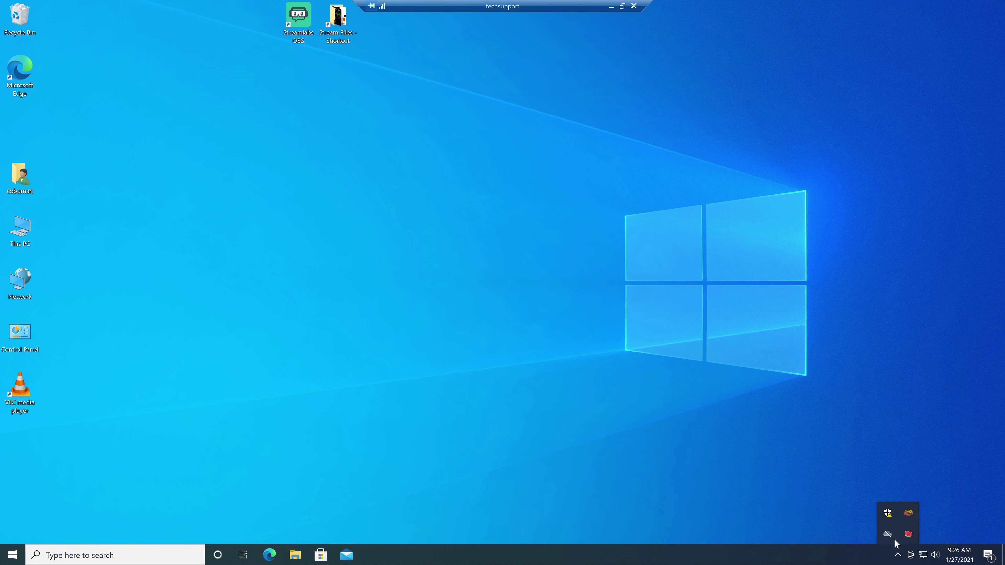
mouse_move(909, 539)
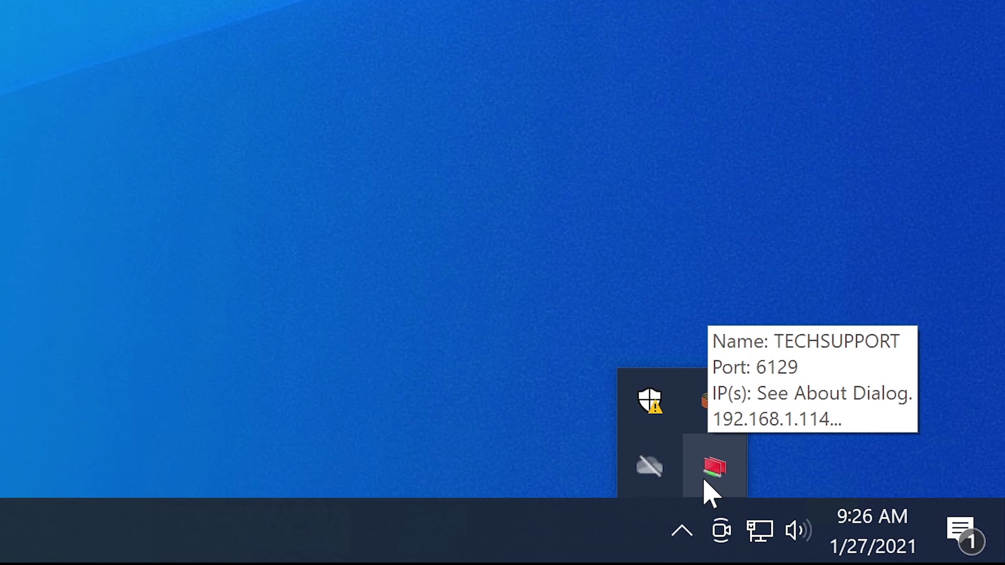
right_click(717, 481)
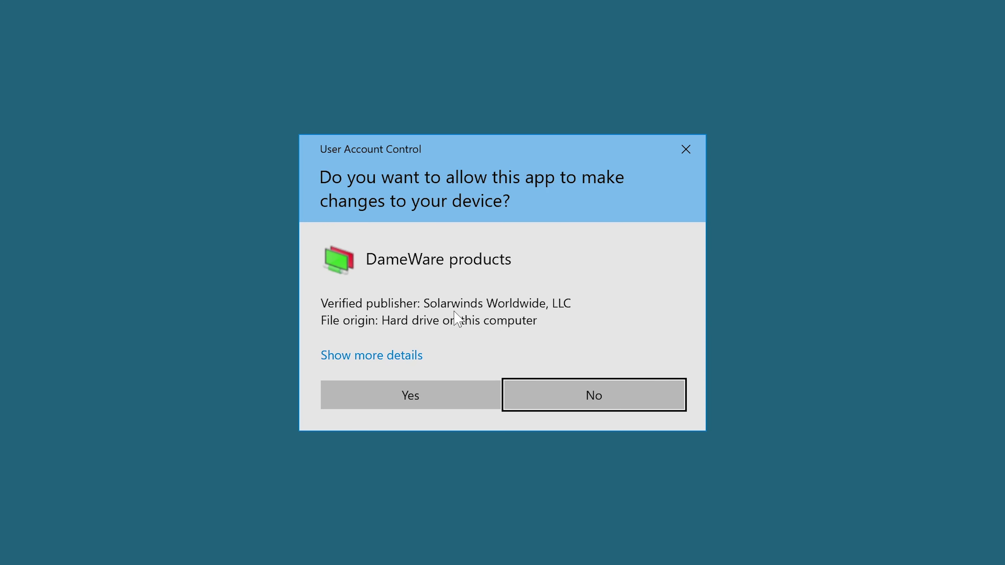
Step: Approve the UAC prompt, check the properties (port 6129, direct connections only), then close them
left_click(419, 396)
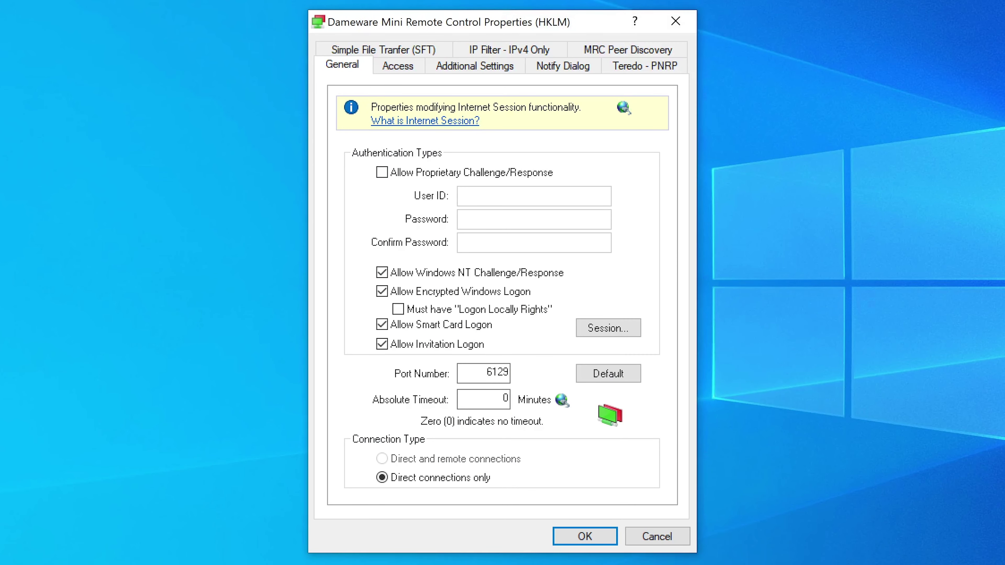
left_click_drag(527, 16, 594, 17)
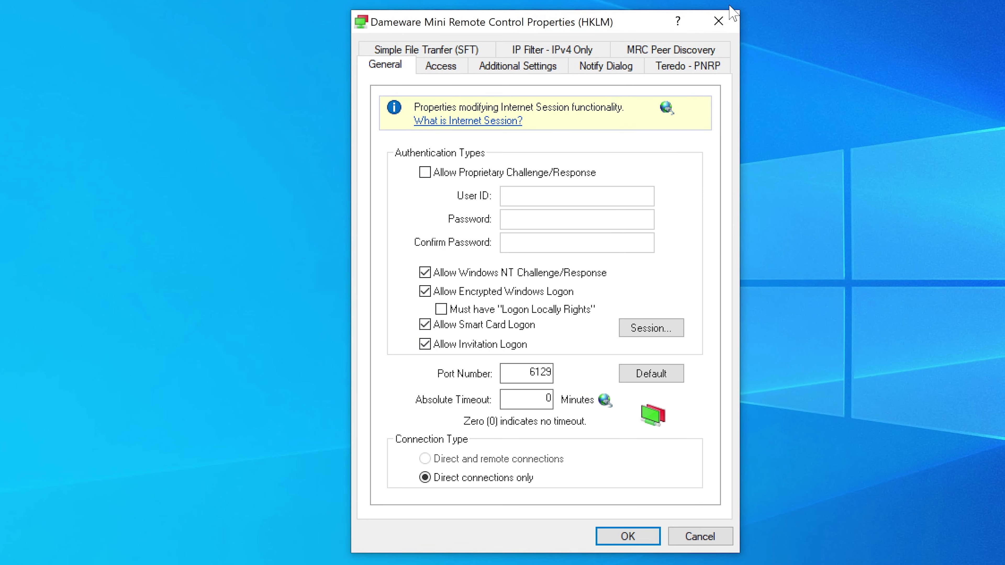
left_click(720, 23)
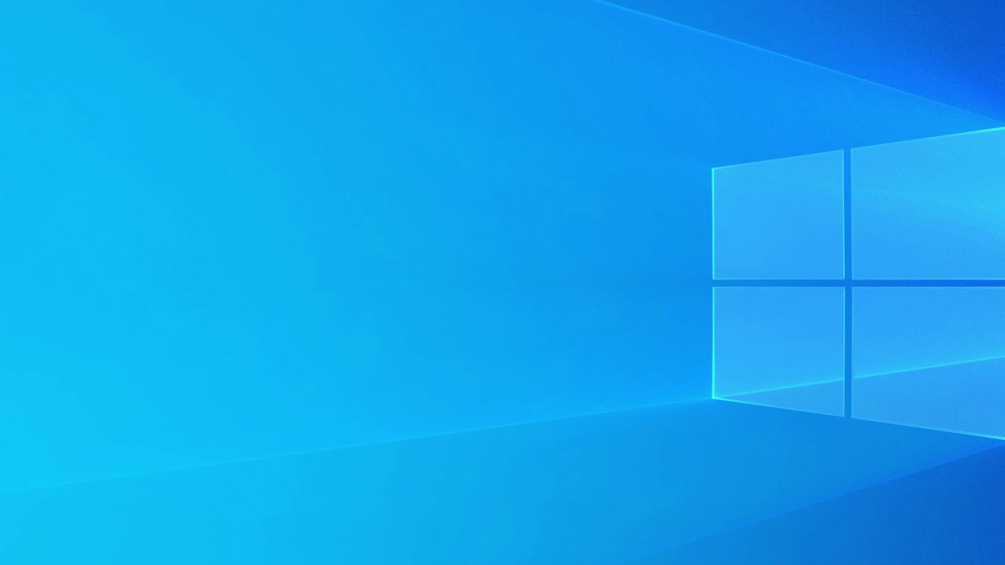
Step: View the server's About info (techsupport, port 6129, IP 192.168.1.114) and close it
right_click(841, 515)
left_click(893, 476)
left_click_drag(599, 285, 615, 252)
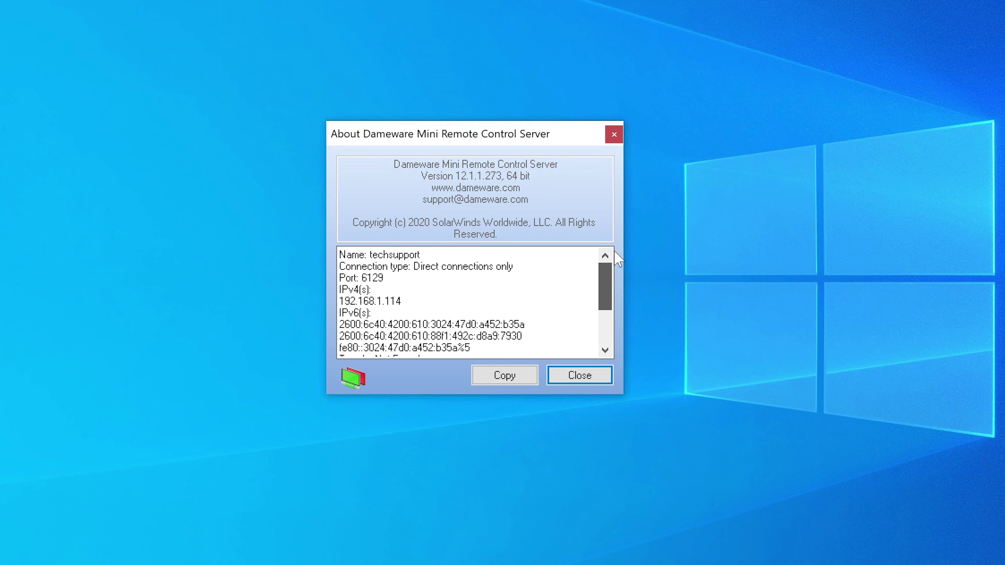
left_click(580, 377)
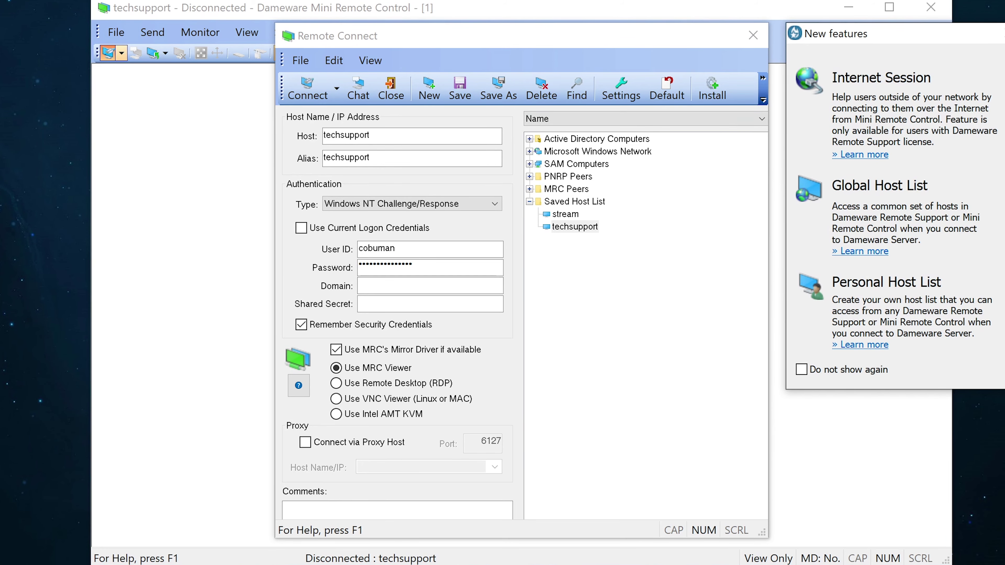
Step: Launch the Client Agent MSI Builder from the Dameware Mini Remote Control x64 folder
key("super")
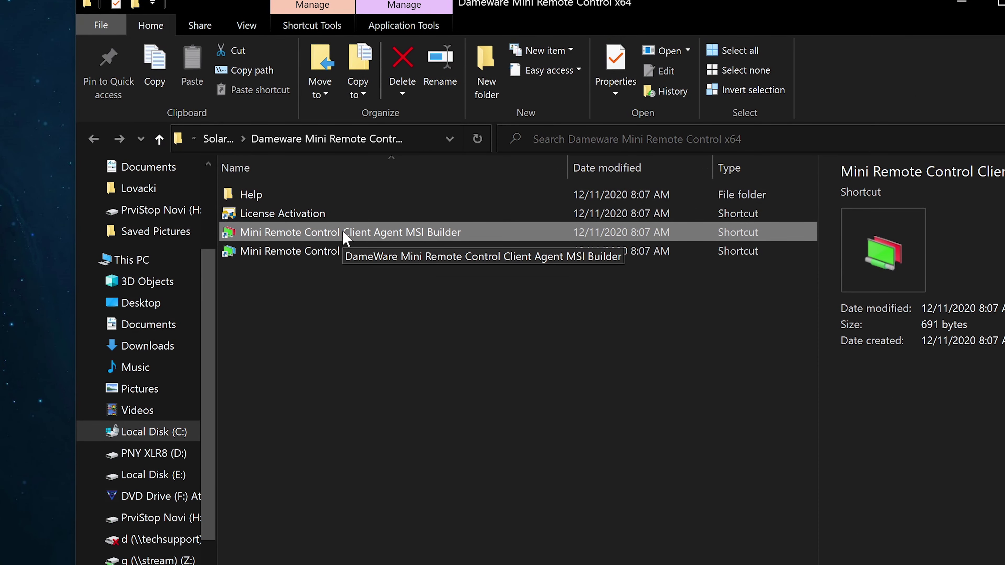
double_click(342, 231)
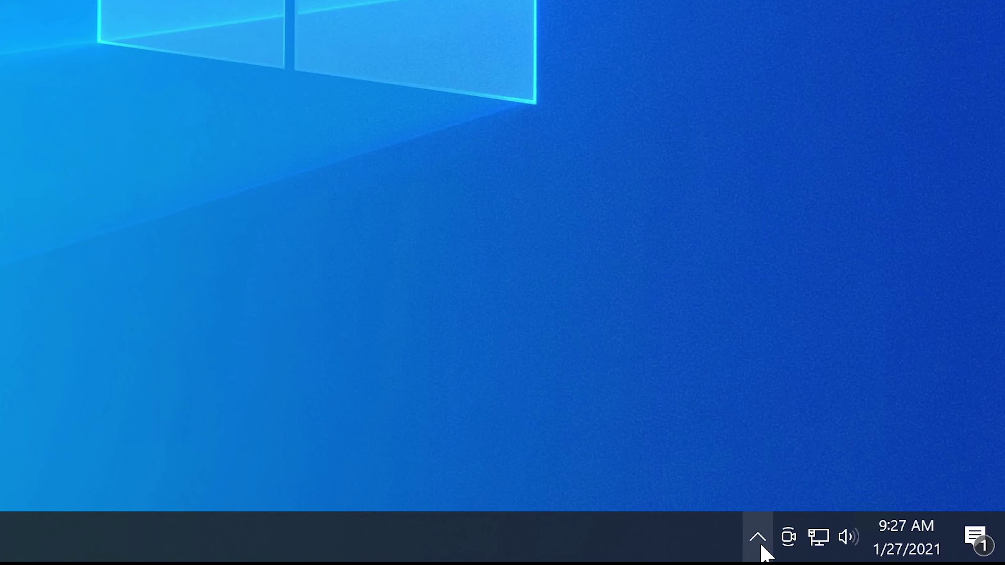
Step: In Task Manager, expand the second DameWare products process and select DameWare Mini Remote Control
left_click(758, 537)
mouse_move(782, 492)
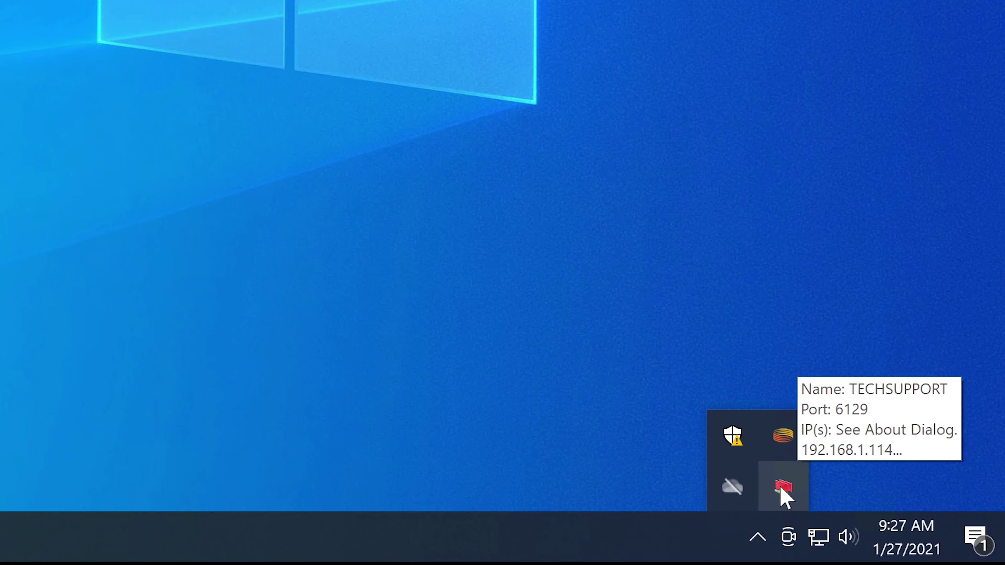
right_click(539, 540)
left_click(669, 411)
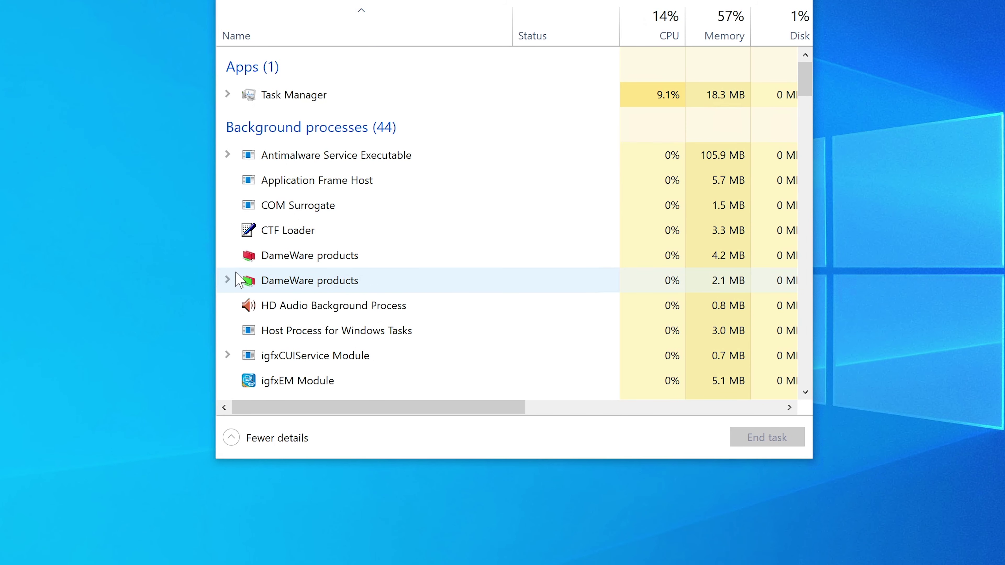
left_click(227, 280)
left_click(341, 303)
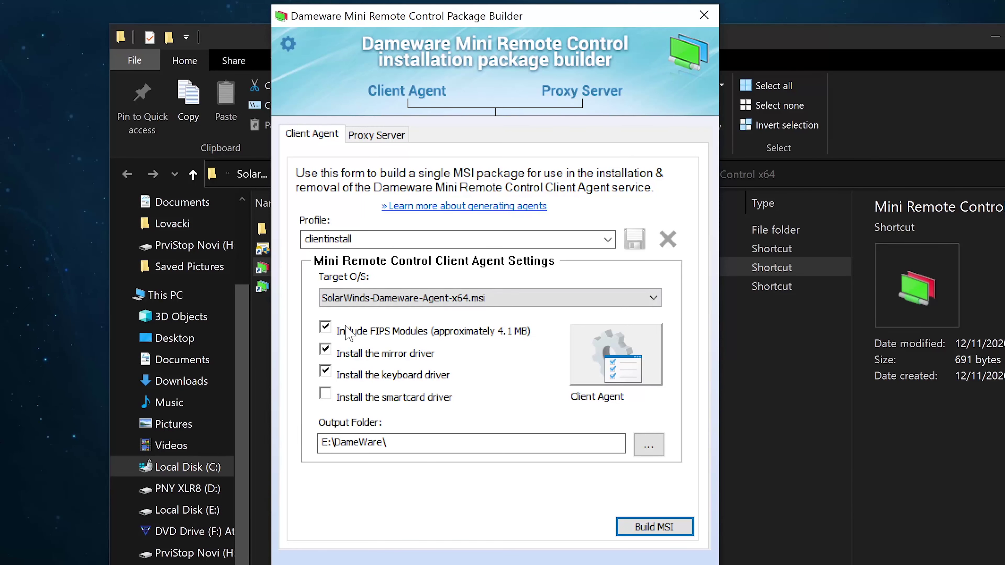
Step: Build the clientinstall x64 MSI with FIPS, mirror and keyboard drivers into E:\DameWare\
left_click_drag(542, 22, 567, 21)
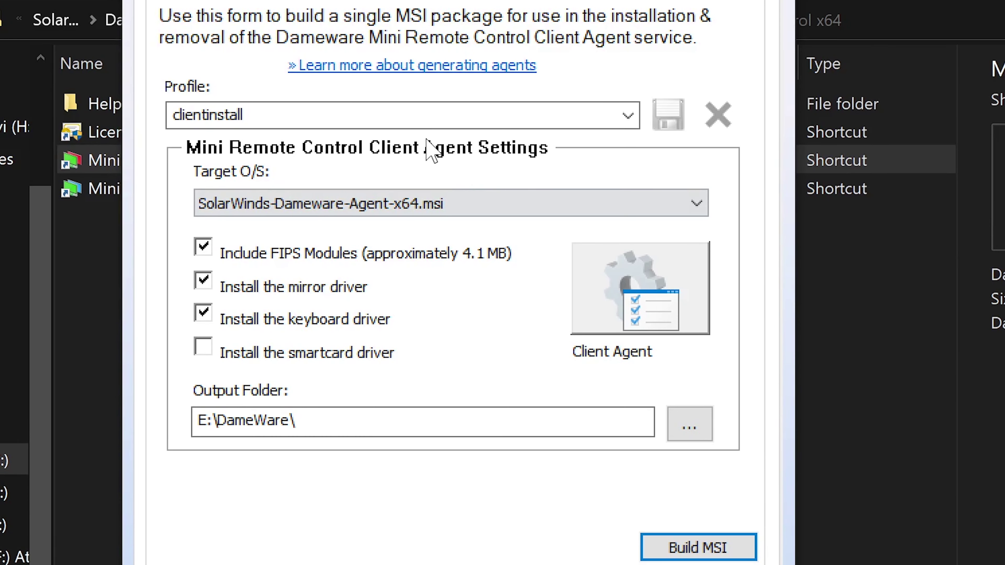
left_click(208, 115)
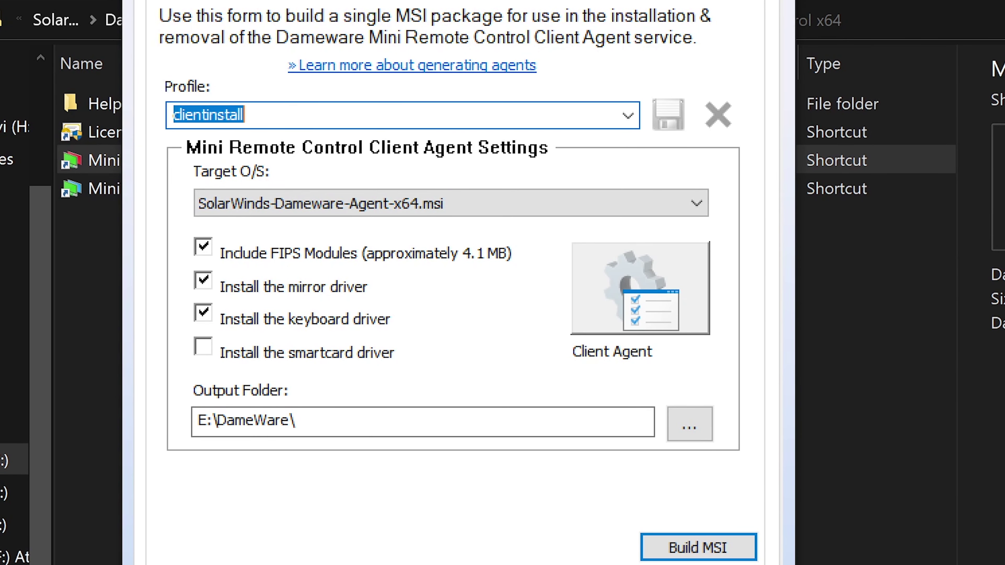
left_click(458, 214)
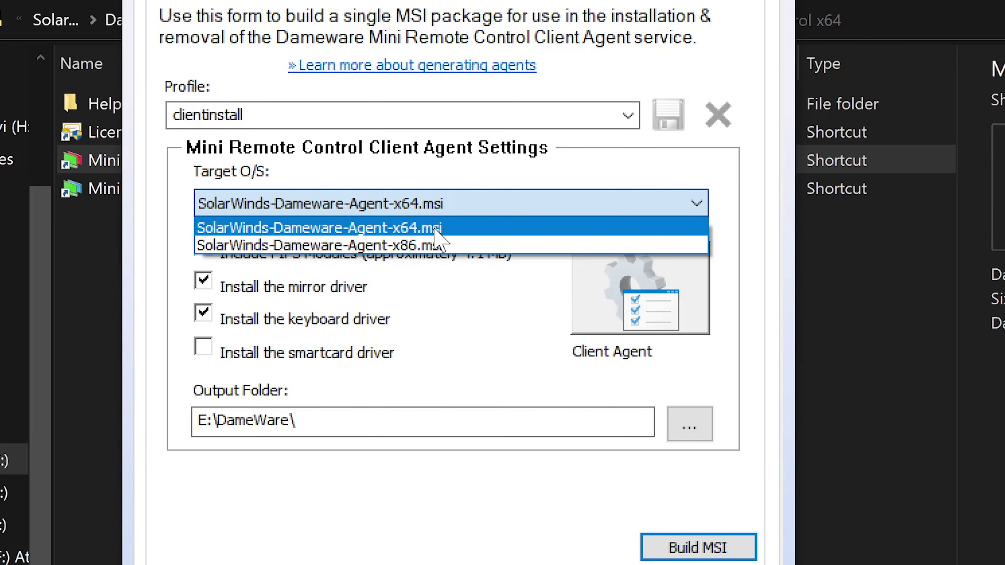
left_click(476, 171)
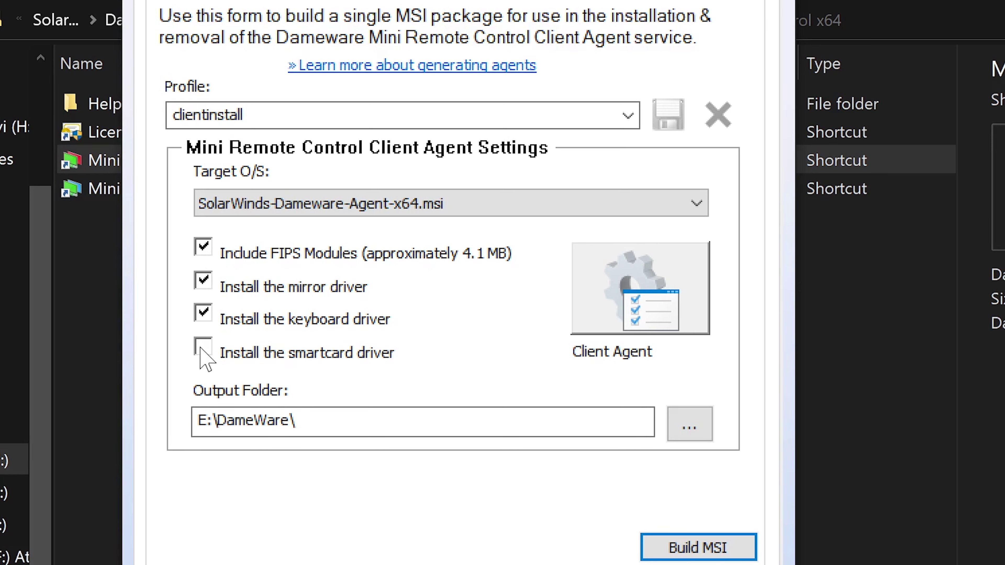
left_click(325, 416)
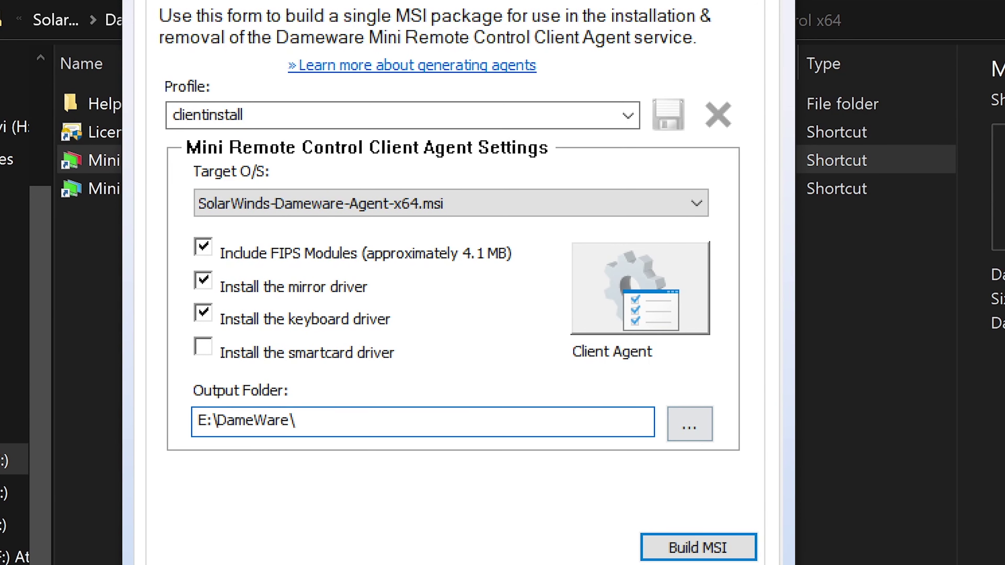
left_click(704, 550)
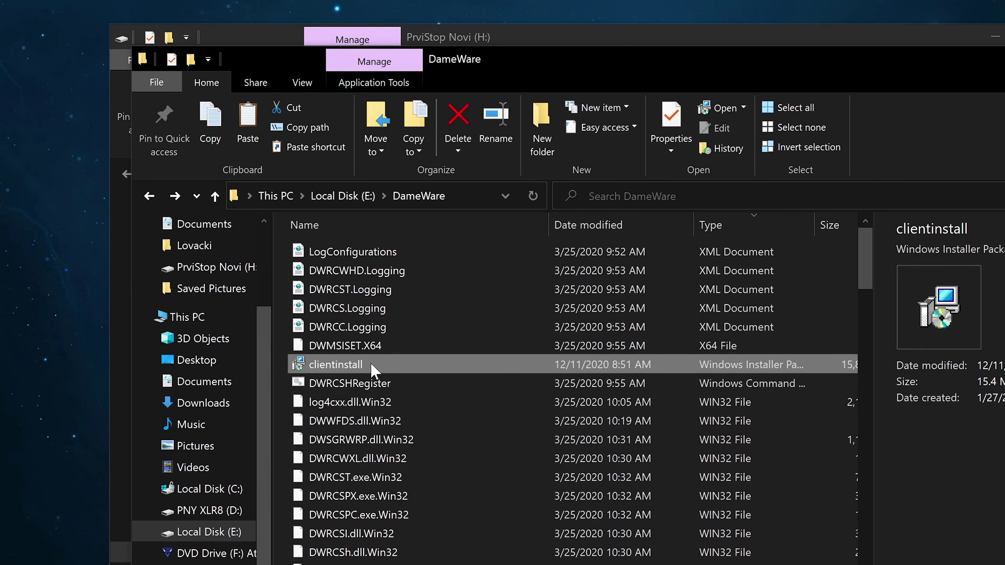
Step: Locate the 15.4 MB clientinstall.msi in E:\DameWare and copy it
mouse_move(374, 370)
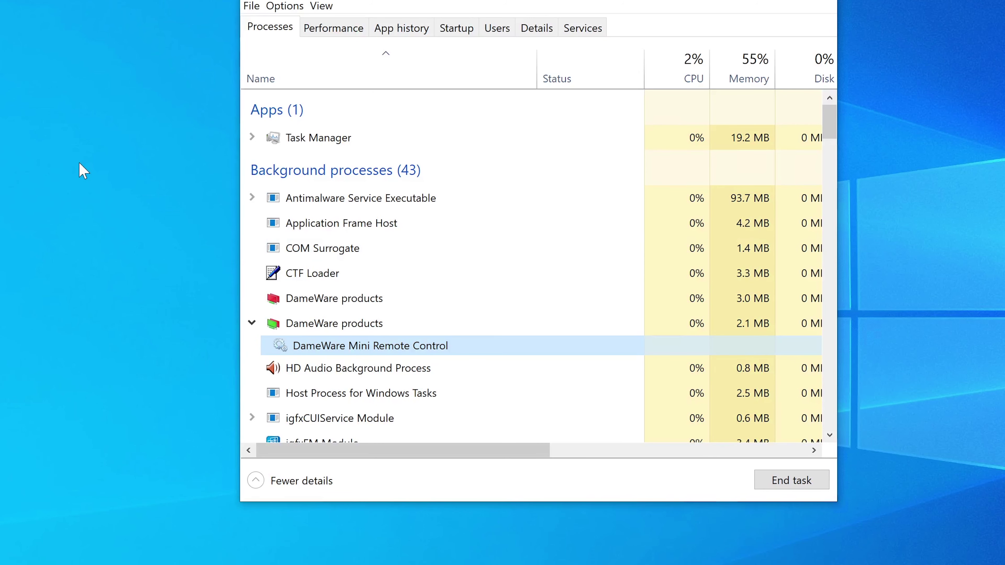
Step: Paste clientinstall onto the desktop and run the installer
right_click(81, 166)
left_click(138, 242)
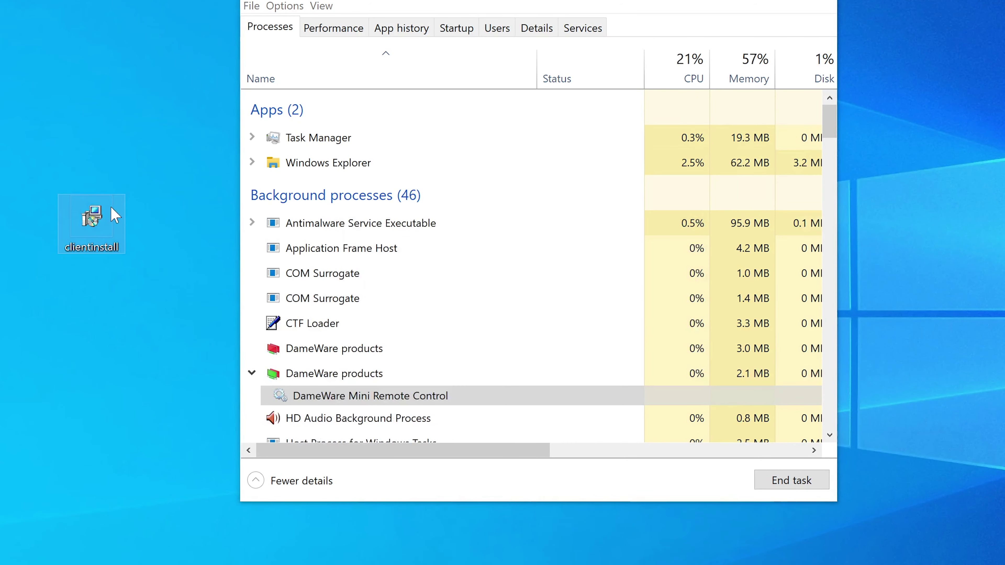
double_click(94, 217)
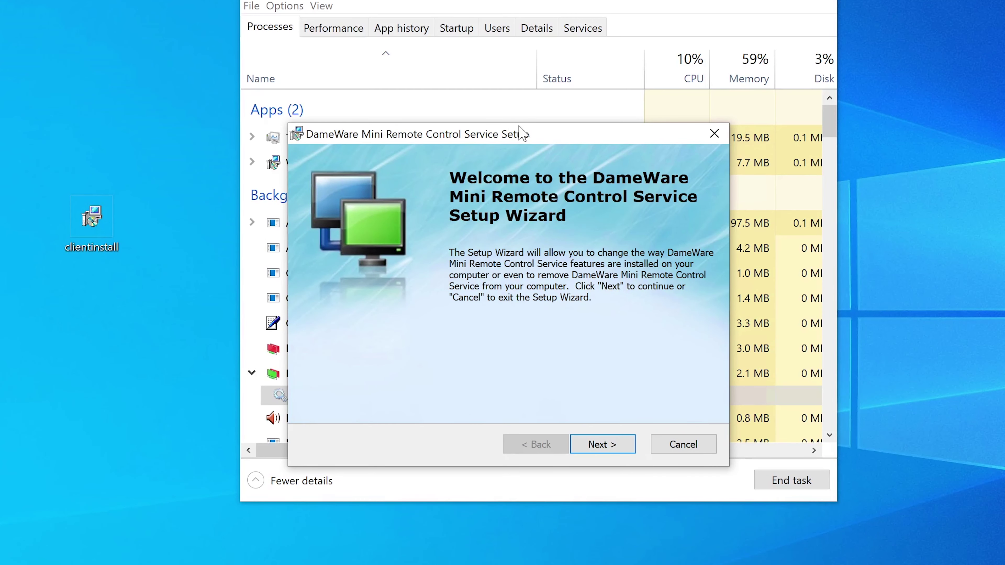
Step: Cancel the DameWare Mini Remote Control Service Setup wizard, confirm, and finish
left_click_drag(525, 133, 547, 112)
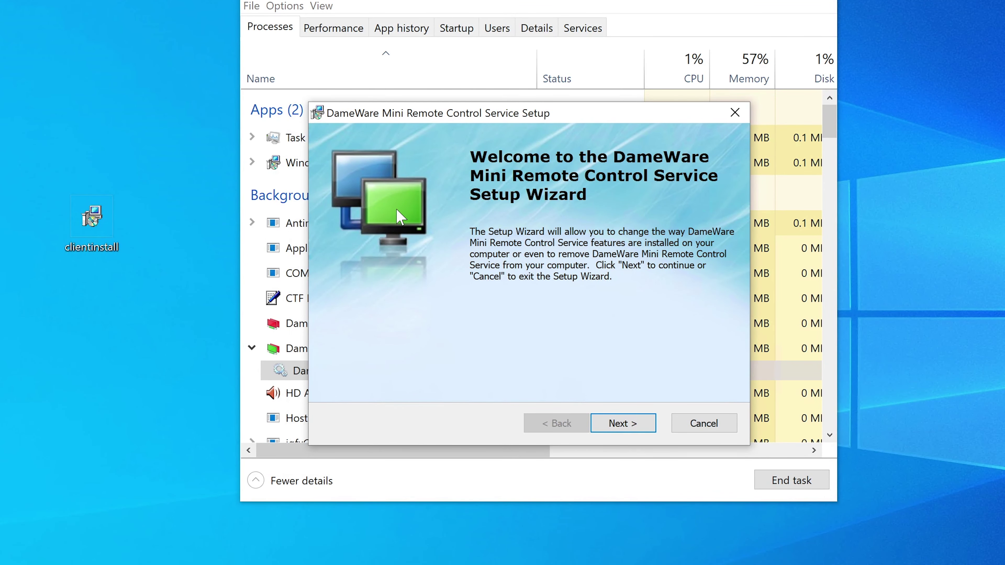
left_click(704, 423)
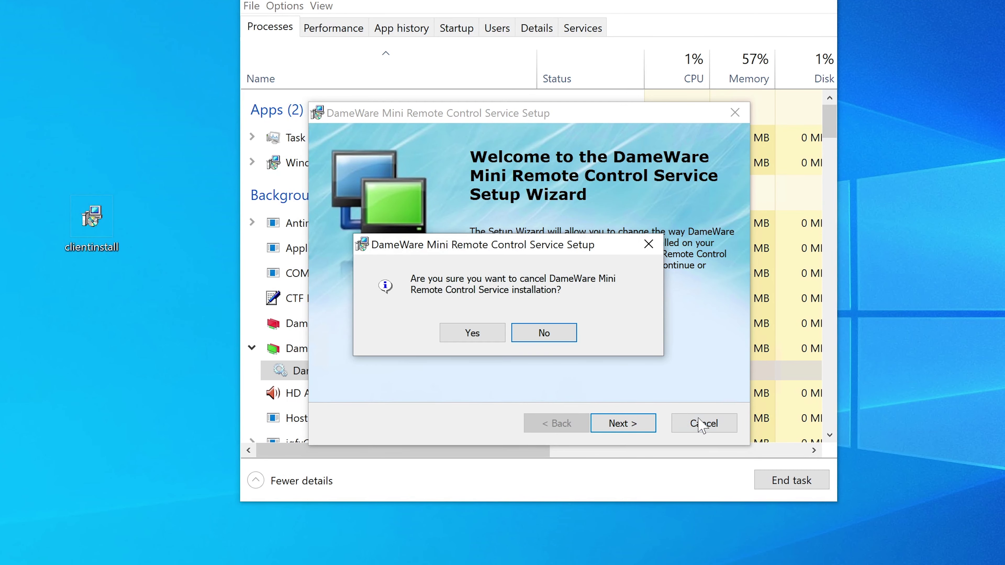
left_click(488, 337)
left_click(609, 452)
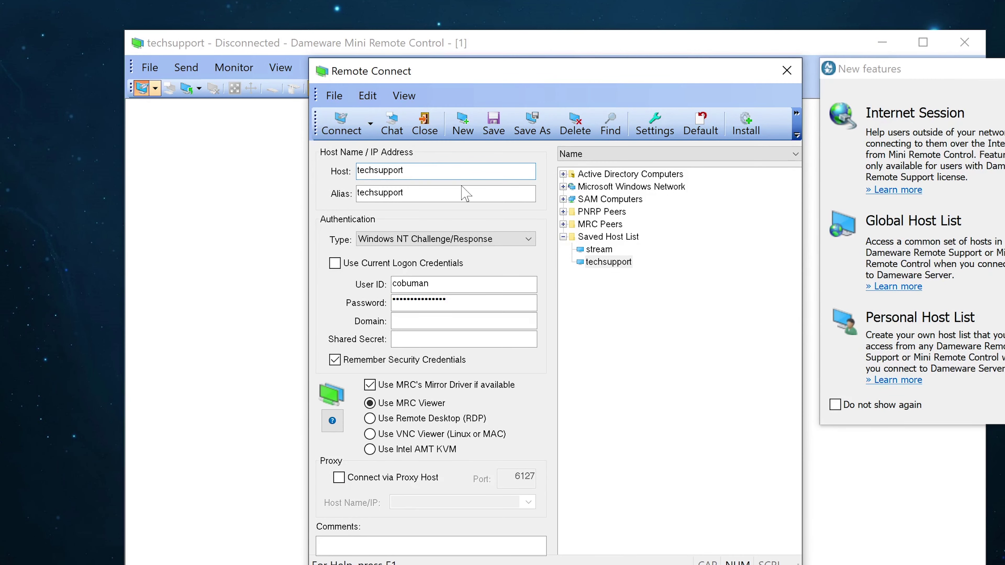
Step: Check the techsupport Host and Alias entries and connect to it
left_click_drag(500, 79, 495, 101)
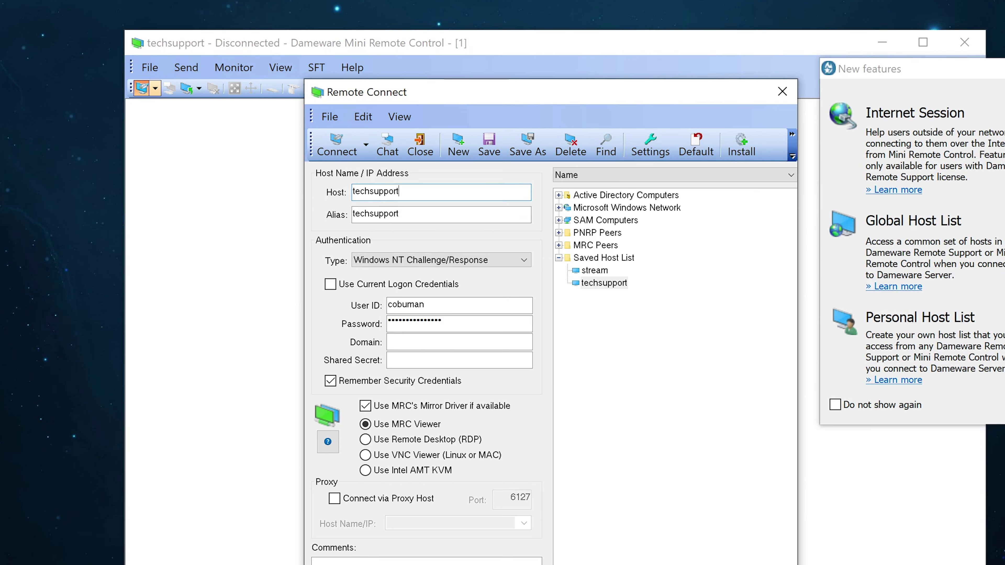
left_click(399, 214)
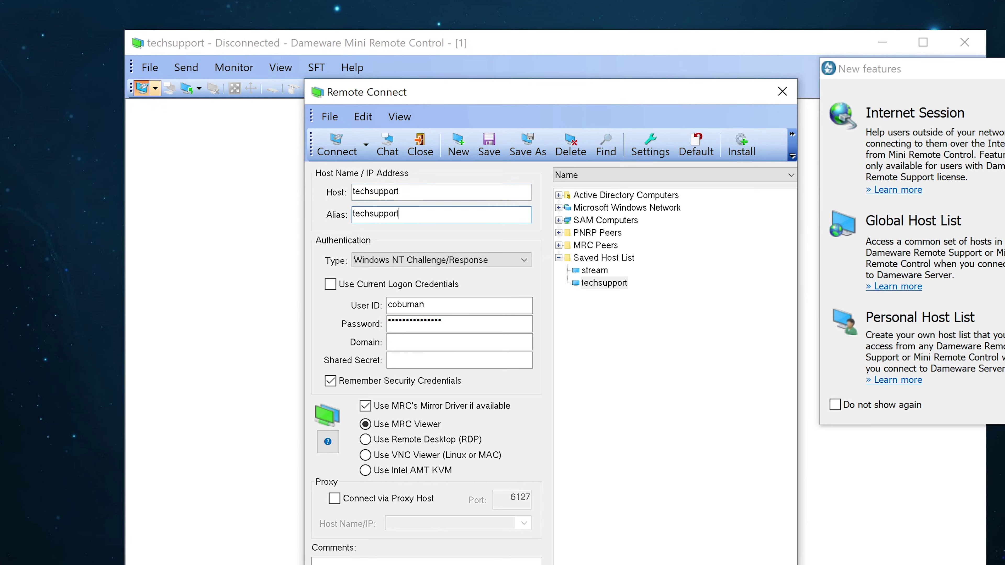
left_click(341, 150)
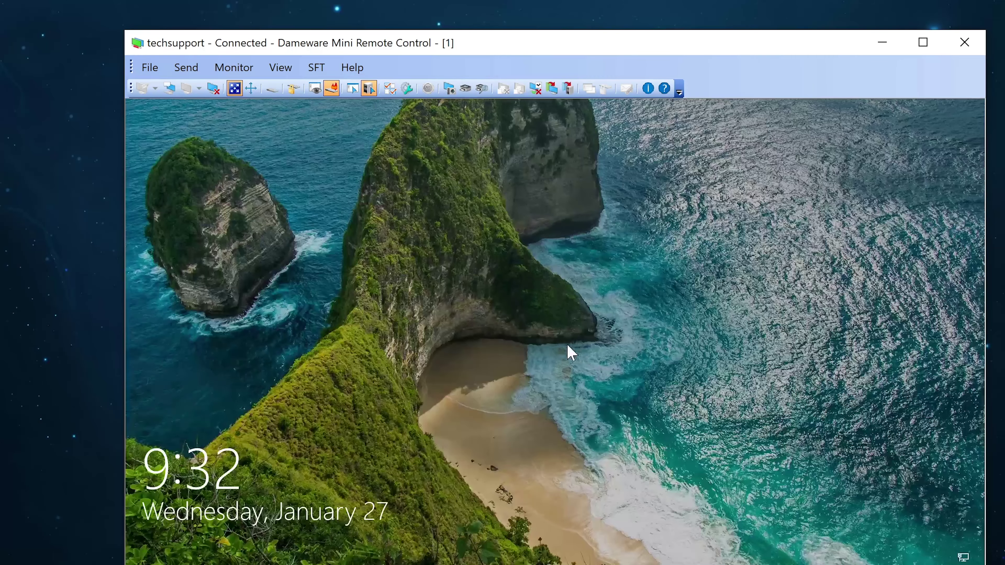
Step: Dismiss the techsupport PC's lock screen and select the DameWare Mini Remote Control entry
left_click(570, 353)
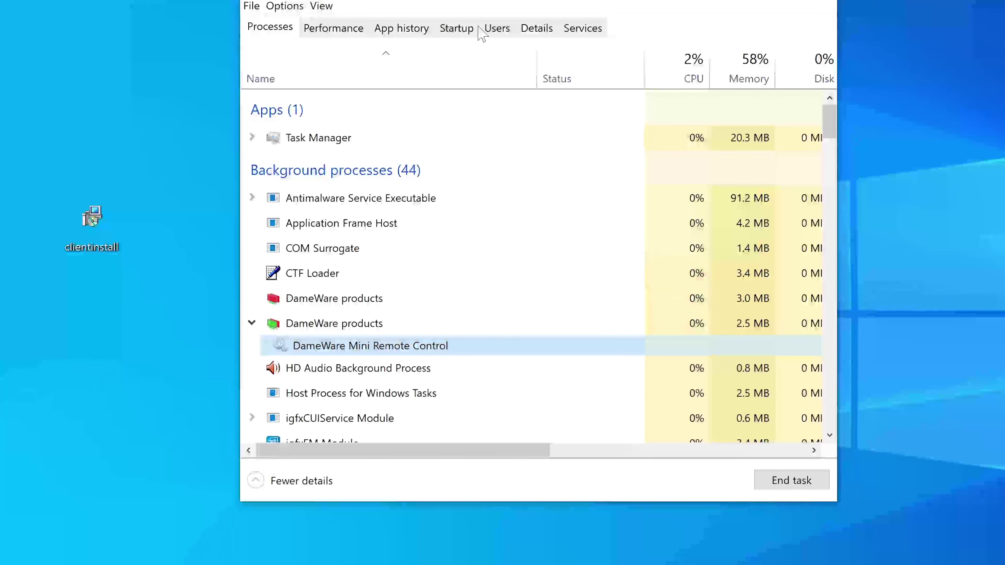
left_click(353, 347)
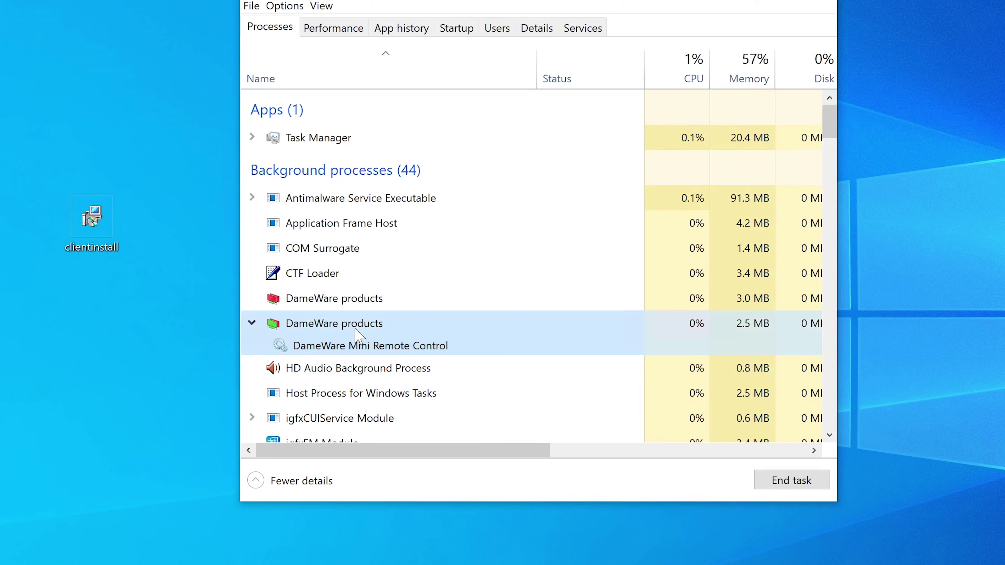
Step: Open Services from the DameWare Mini Remote Control entry's context menu to find its service
right_click(350, 347)
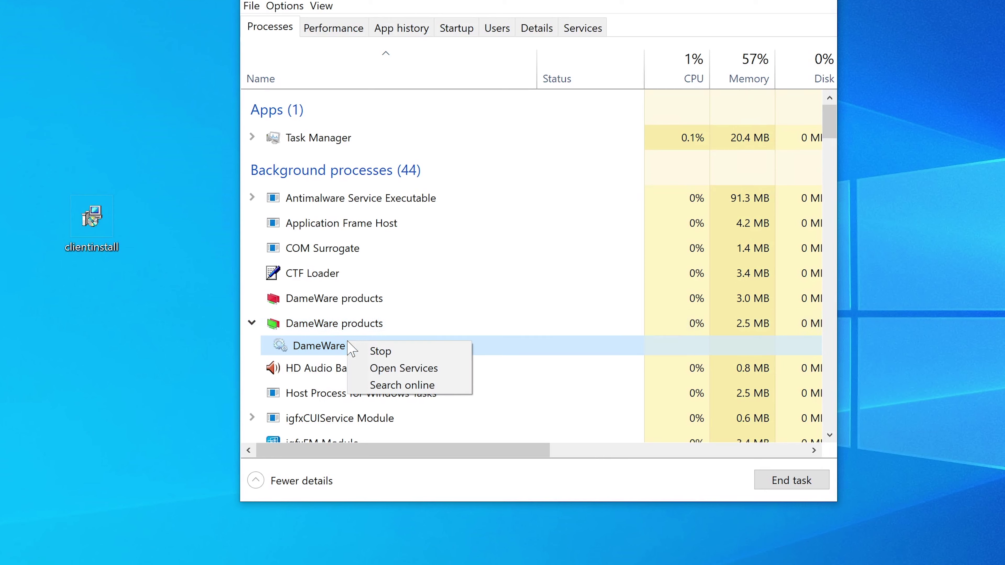
left_click(397, 370)
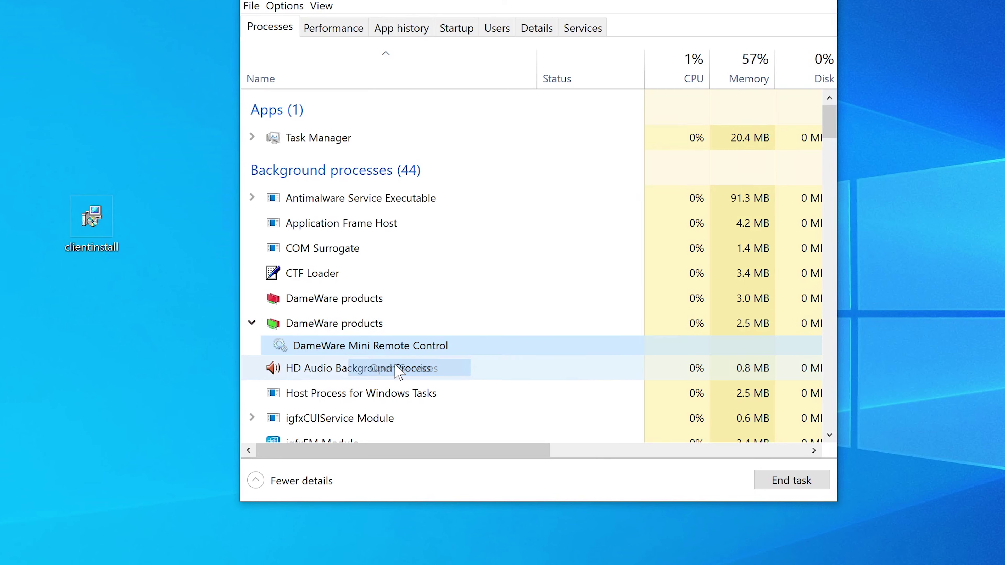
scroll(595, 292, "down", 20)
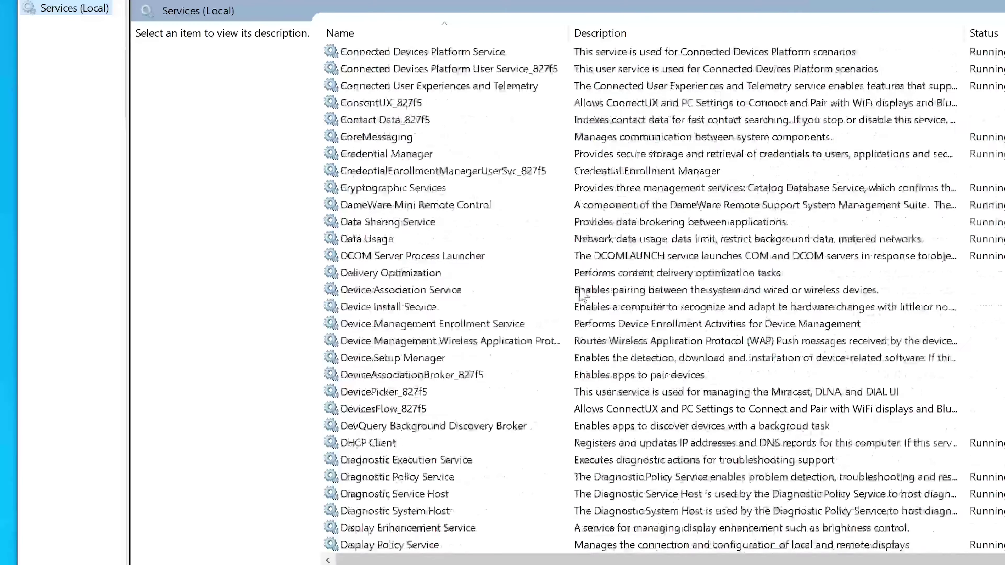